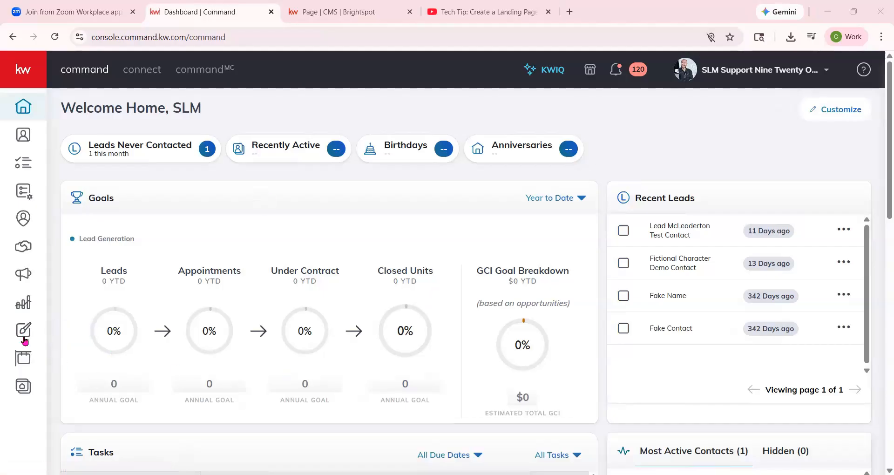
- Create a new Social design from the Designs page without importing photos and text from a listing
click(31, 333)
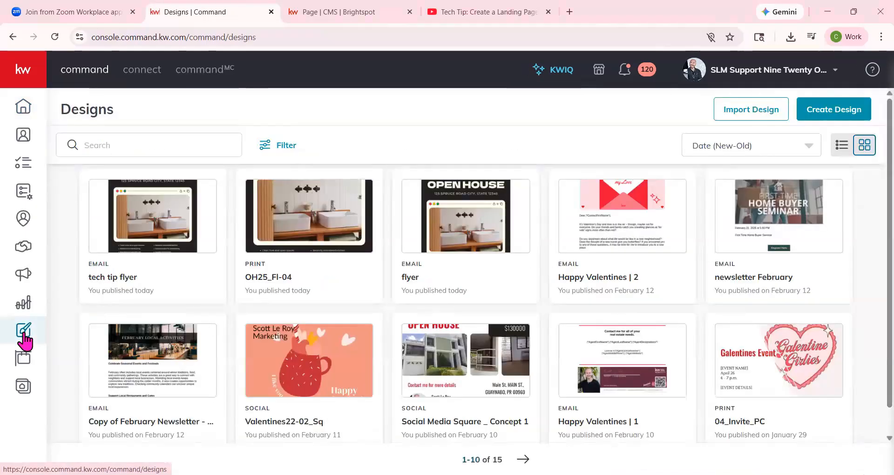
click(818, 112)
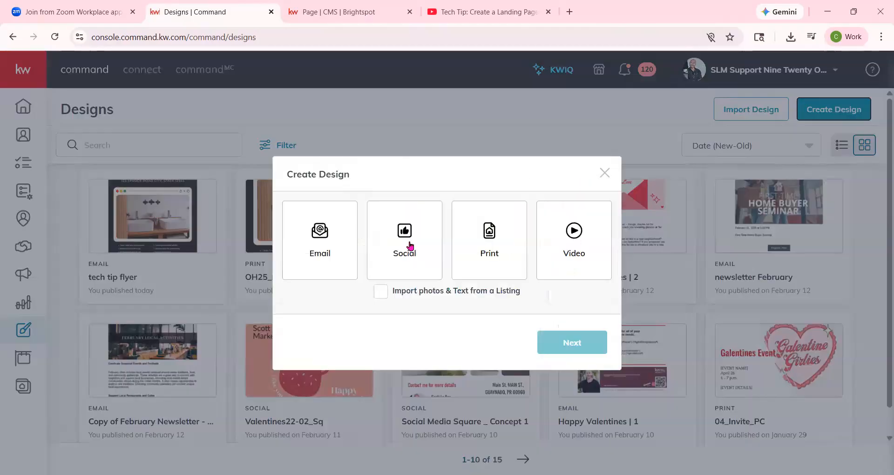
click(408, 226)
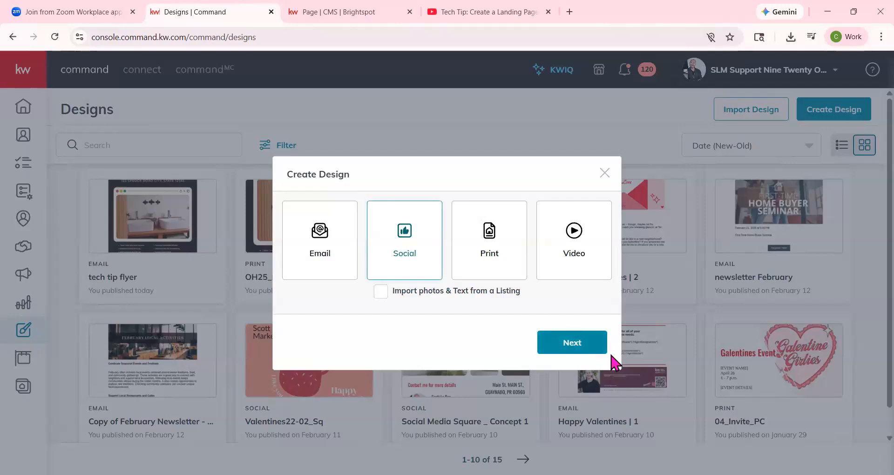
click(597, 348)
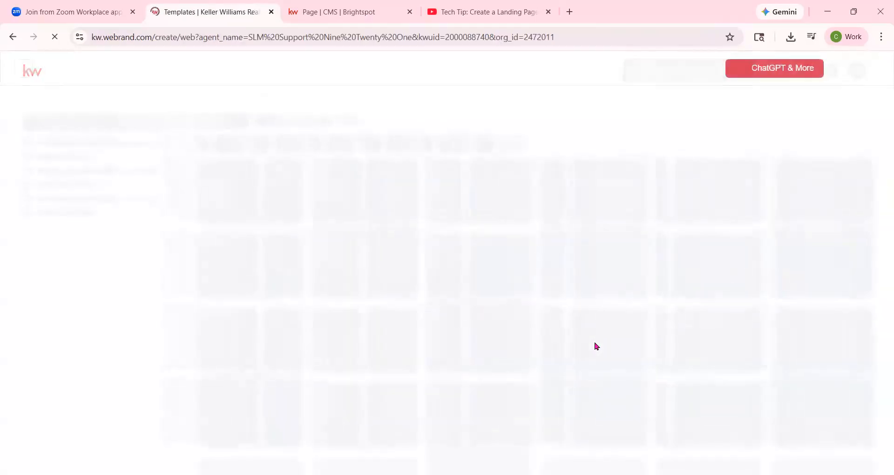
drag(102, 38, 158, 58)
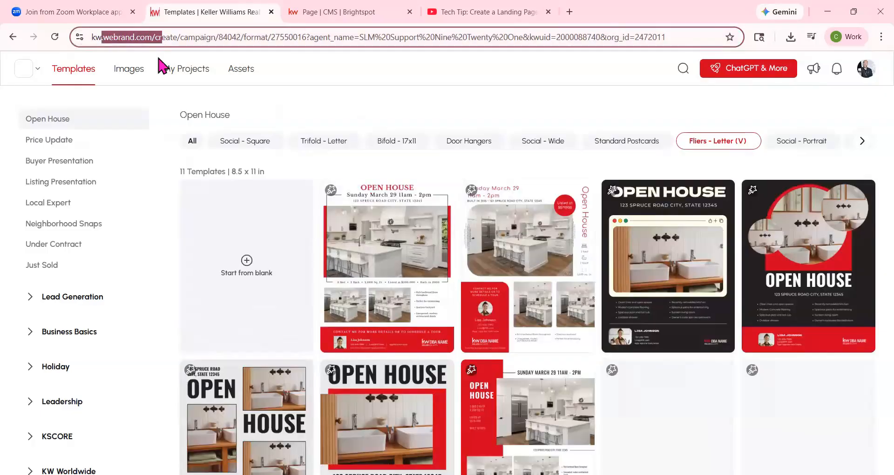
click(331, 105)
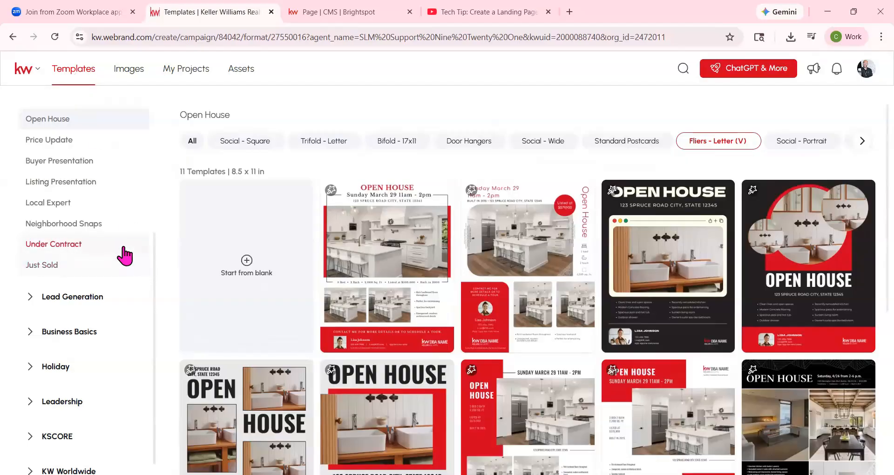
- Filter the listing templates to Coming Soon in Social - Square format and use the ComingSoon_01_Sq template
scroll(124, 254, up, 5)
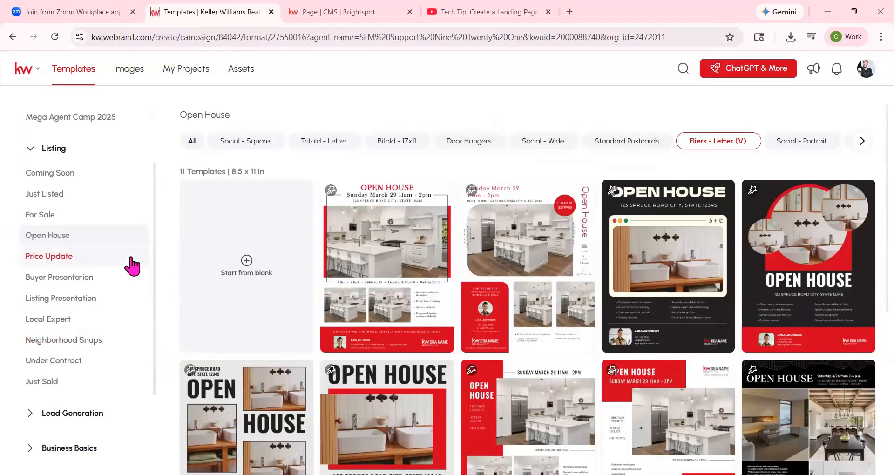
click(70, 173)
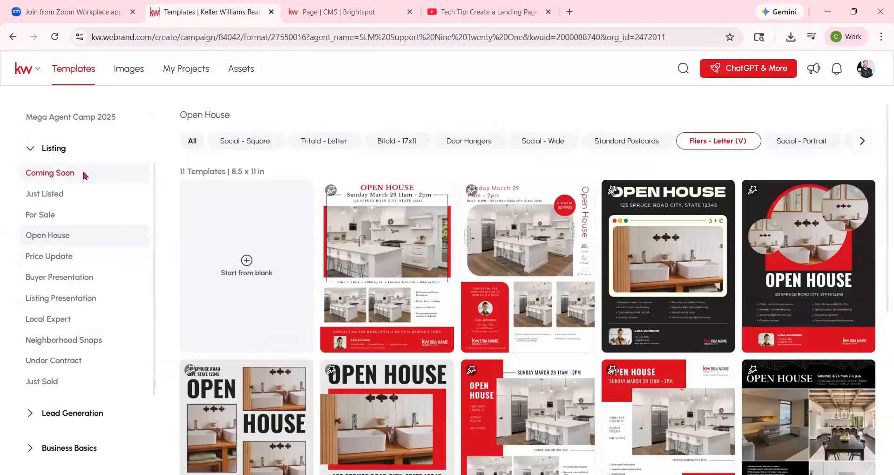
click(60, 195)
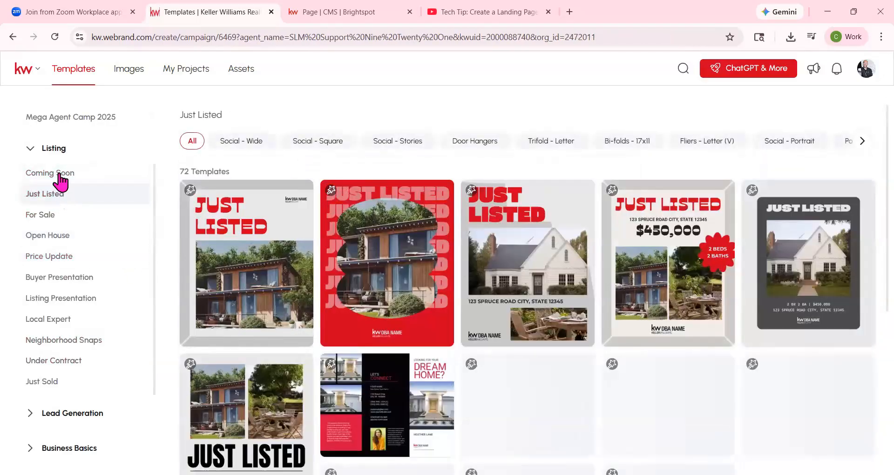
click(61, 175)
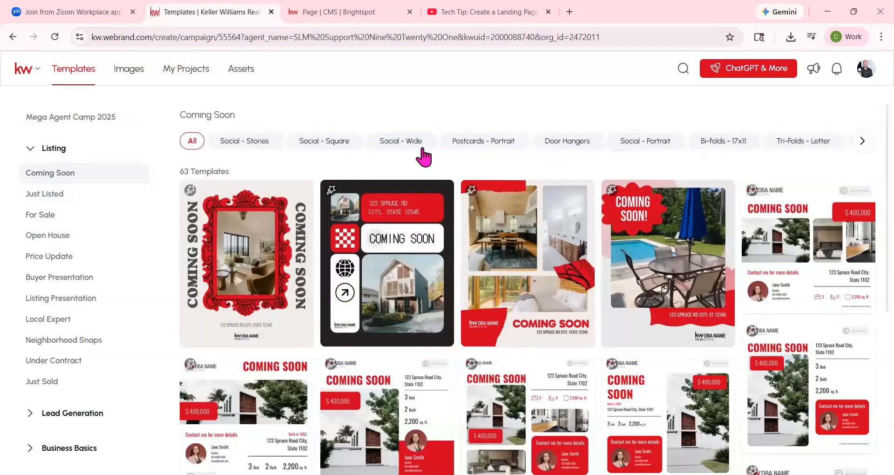
click(320, 143)
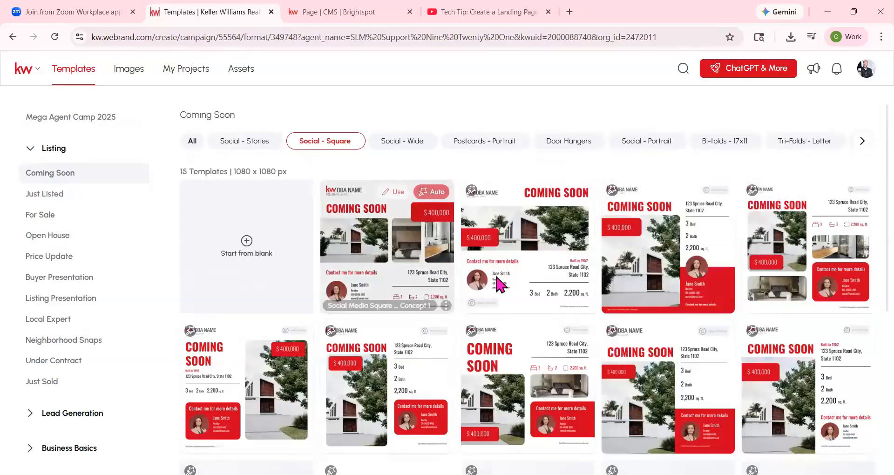
scroll(500, 281, down, 6)
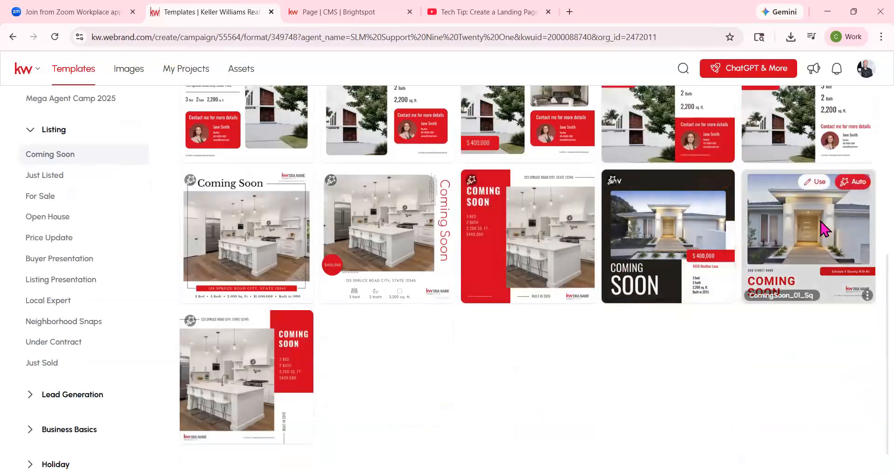
click(810, 185)
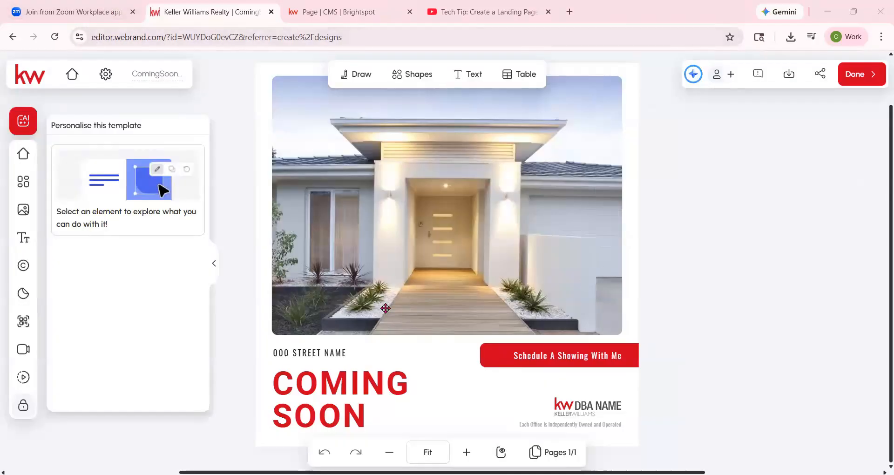
- Replace the placeholder DBA logo with KellerWilliams_Realty_Lynchburg_Logo_CMYK.png from the personal logo assets
click(582, 407)
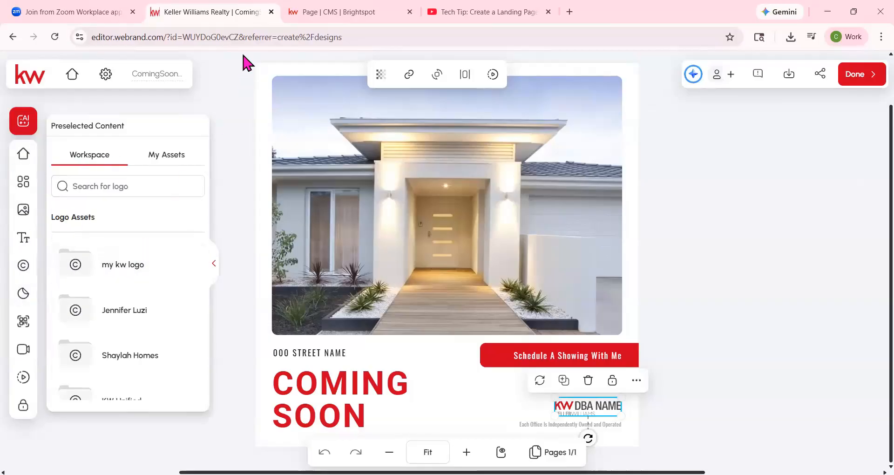
click(170, 162)
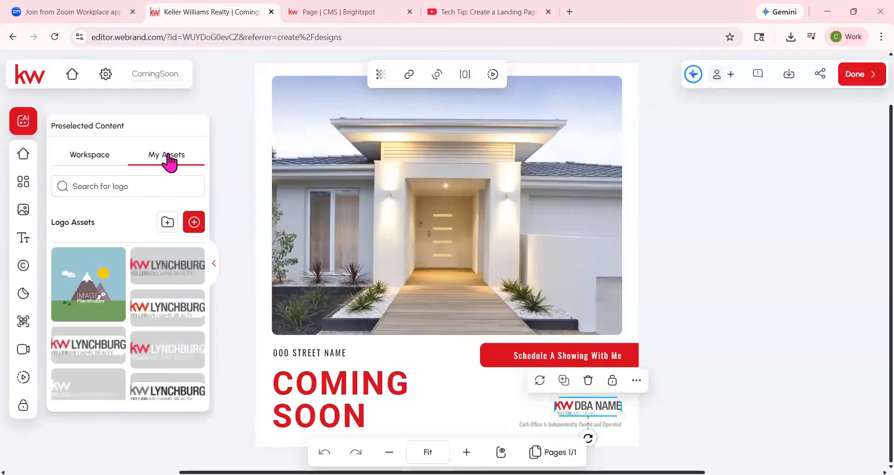
click(192, 264)
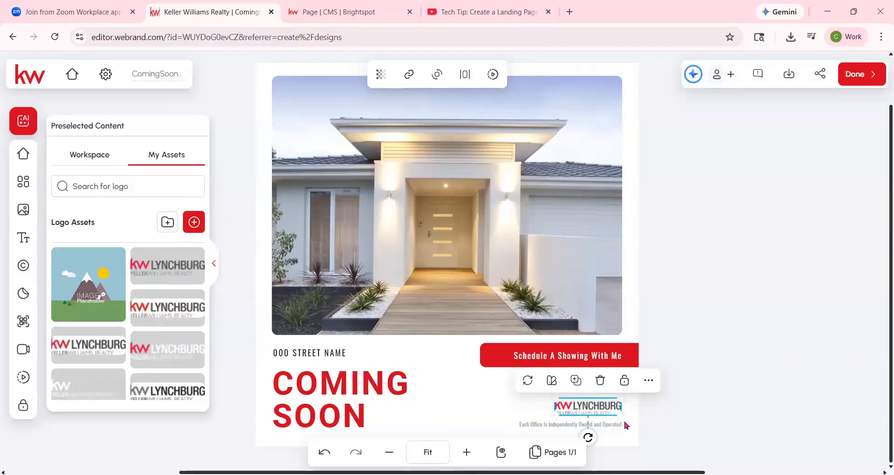
click(727, 353)
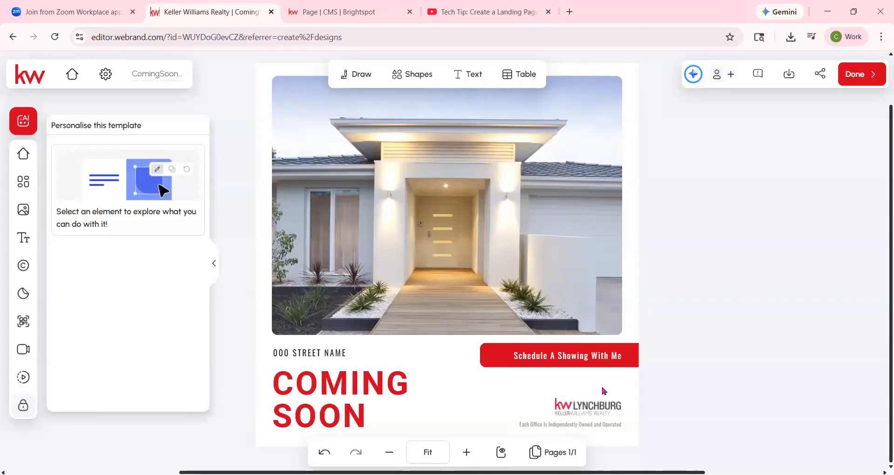
- Select the template's house photo and search the KW listings for "main st", looking through the matches
click(454, 252)
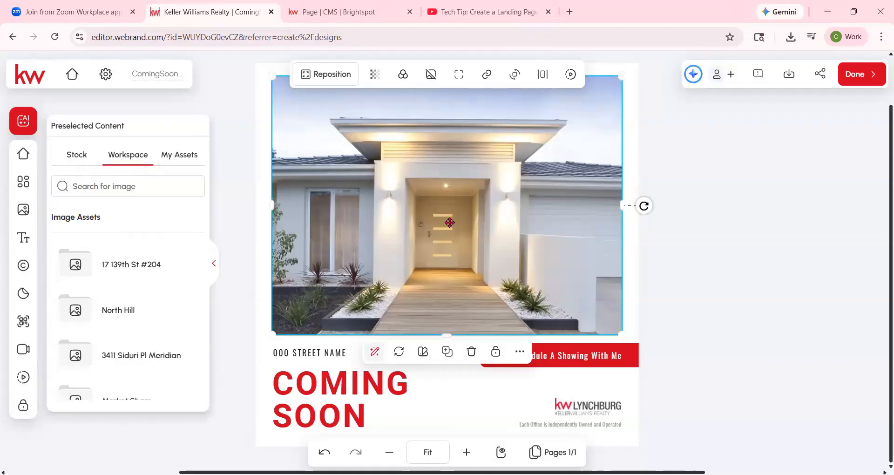
click(22, 156)
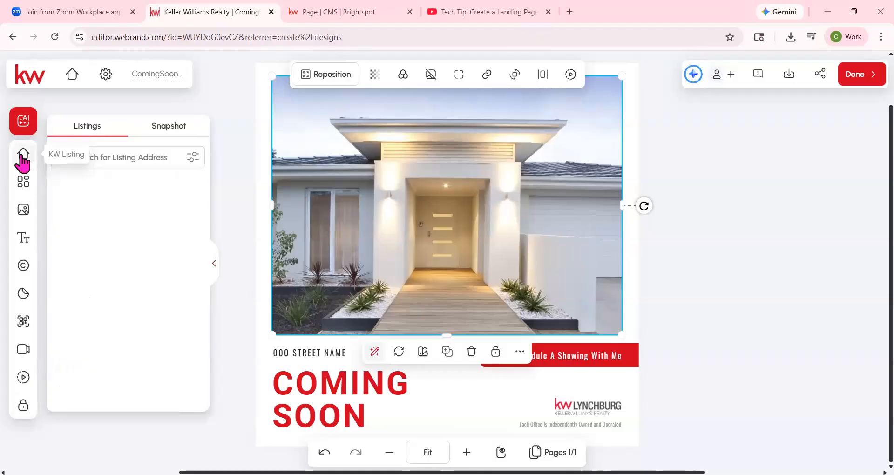
click(116, 162)
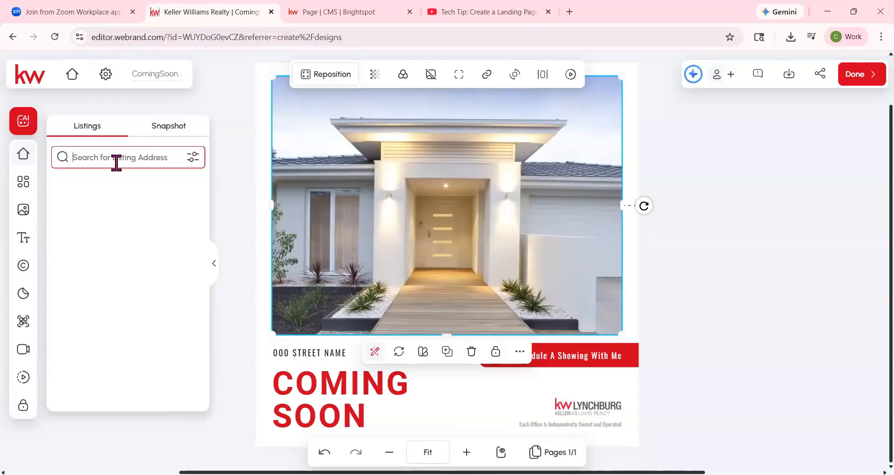
text(main)
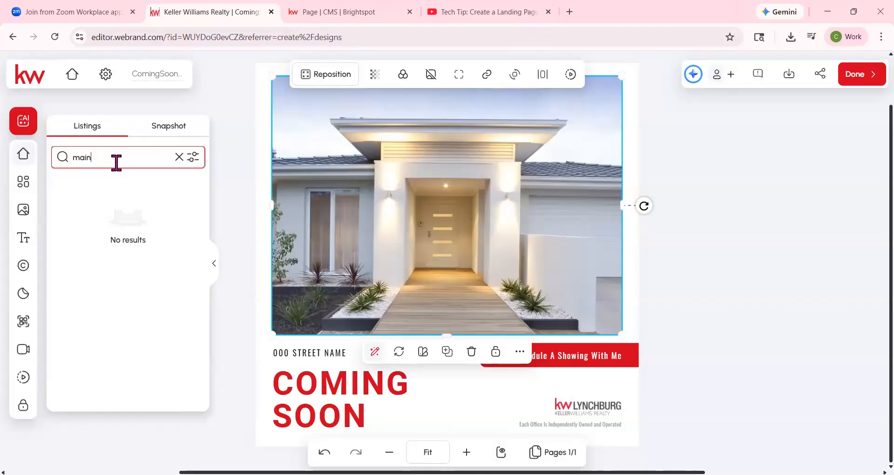
text( st)
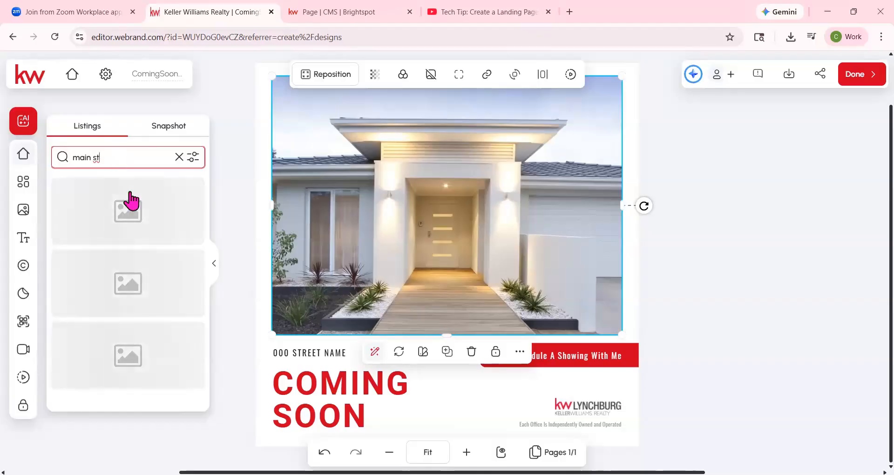
scroll(130, 290, down, 10)
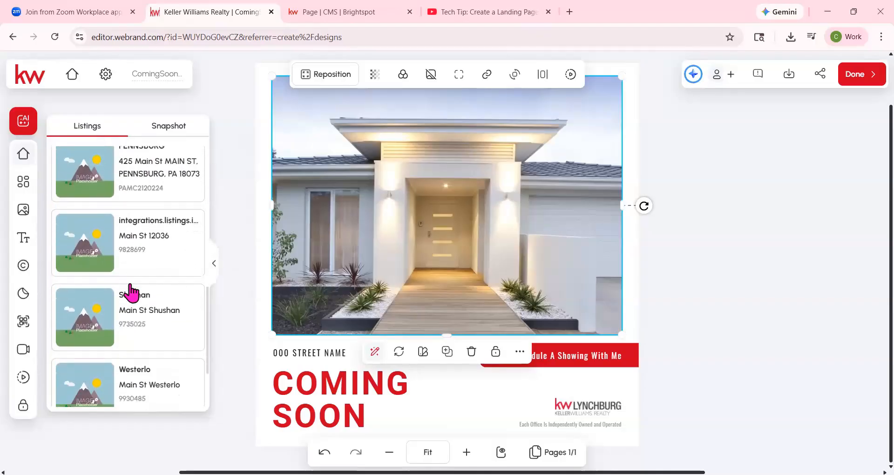
scroll(130, 292, down, 10)
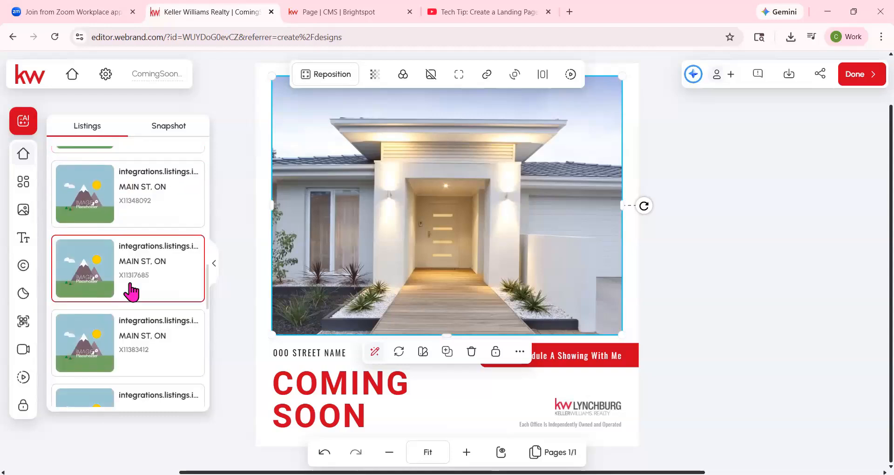
scroll(130, 291, down, 5)
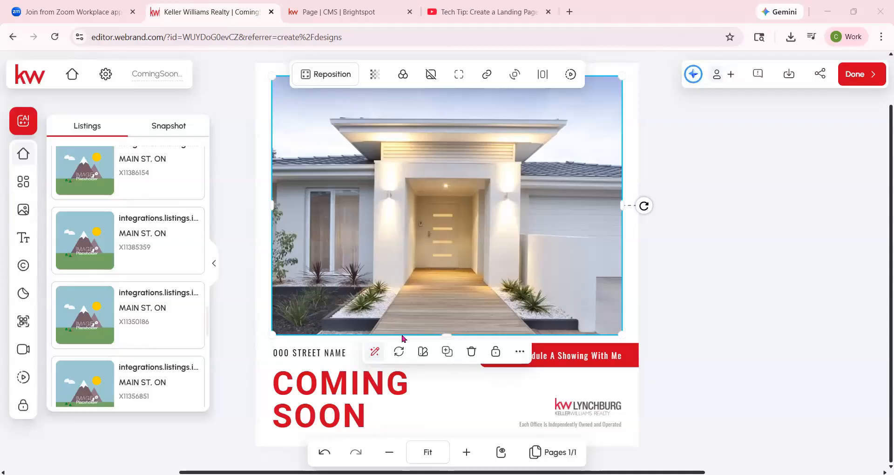
scroll(156, 207, up, 15)
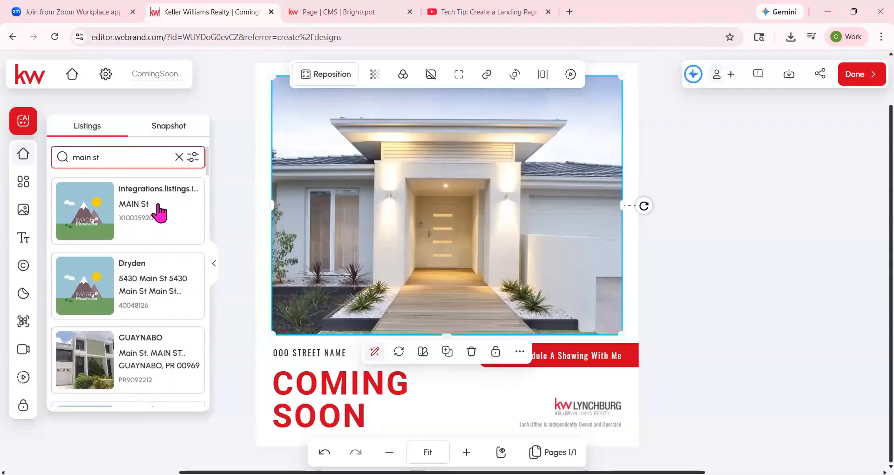
- Search the listings with the pasted full property address and open the second matching Cedar Hill listing
triple_click(116, 157)
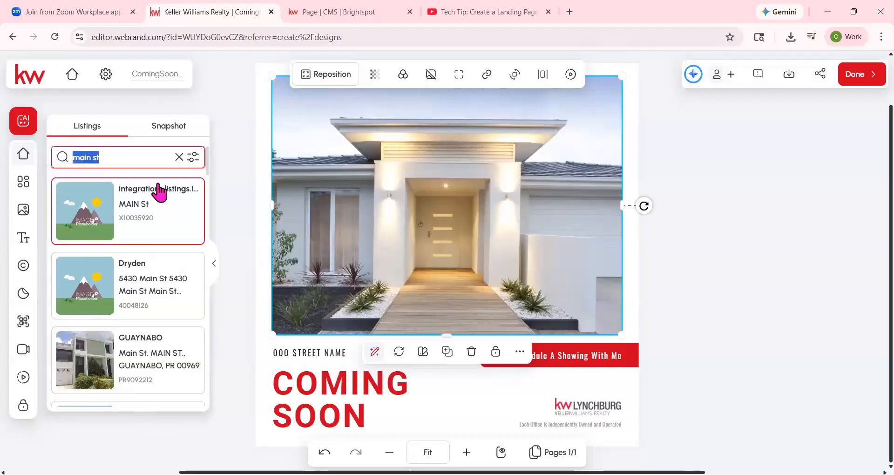
key(ctrl+v)
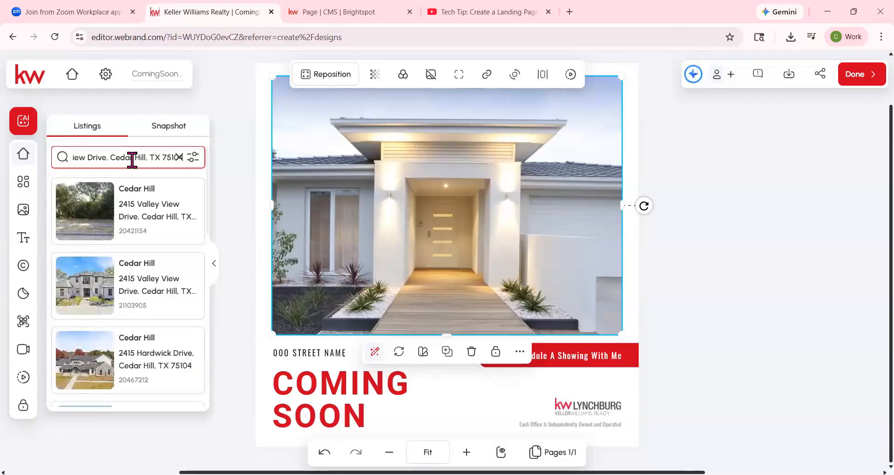
click(106, 291)
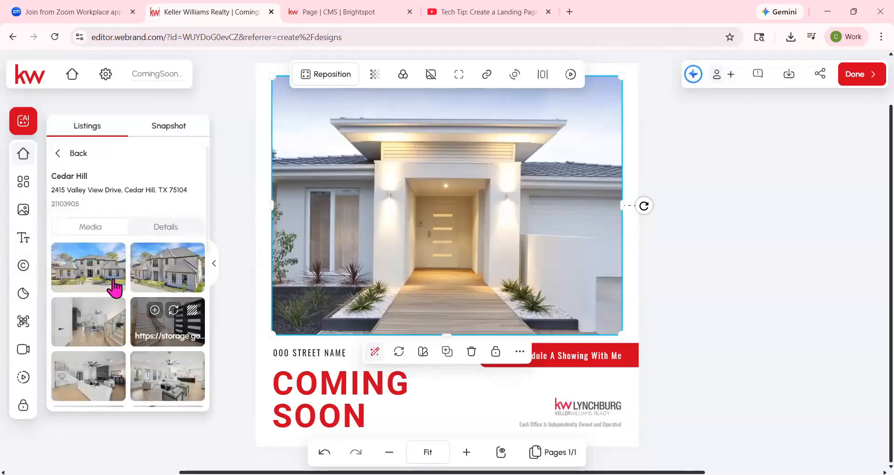
- Replace the template's house photo with the listing's first front exterior photo and reposition it within its frame
mouse_move(98, 272)
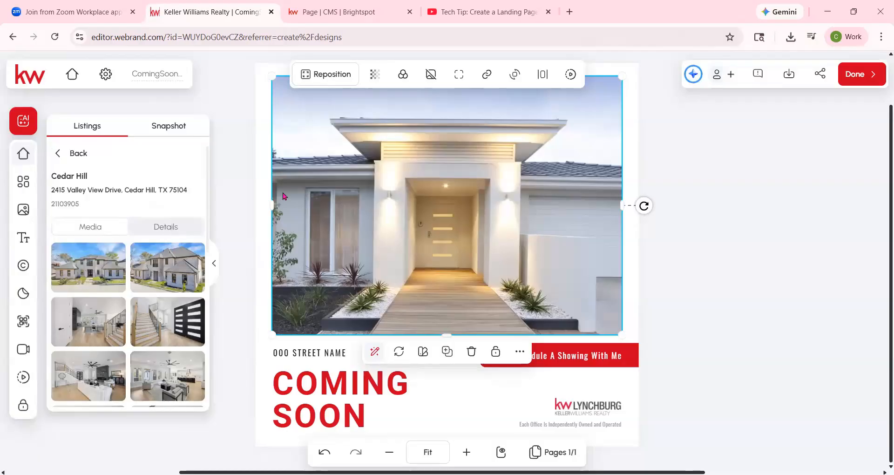
click(482, 149)
mouse_move(112, 269)
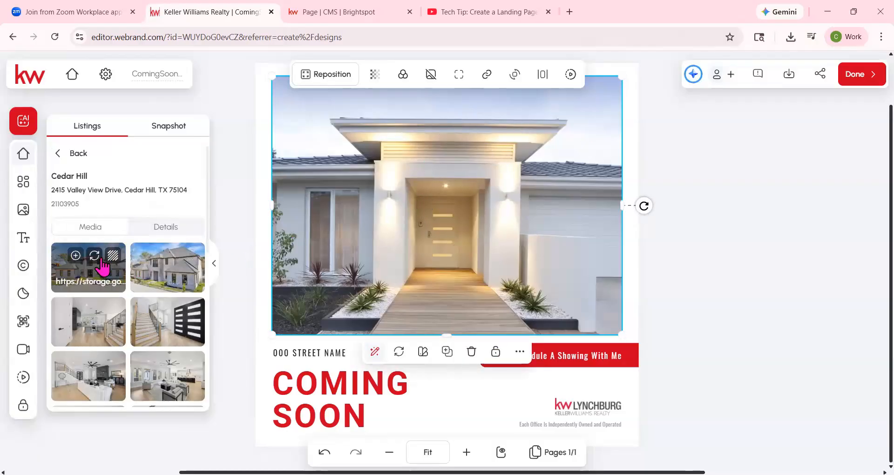
click(96, 257)
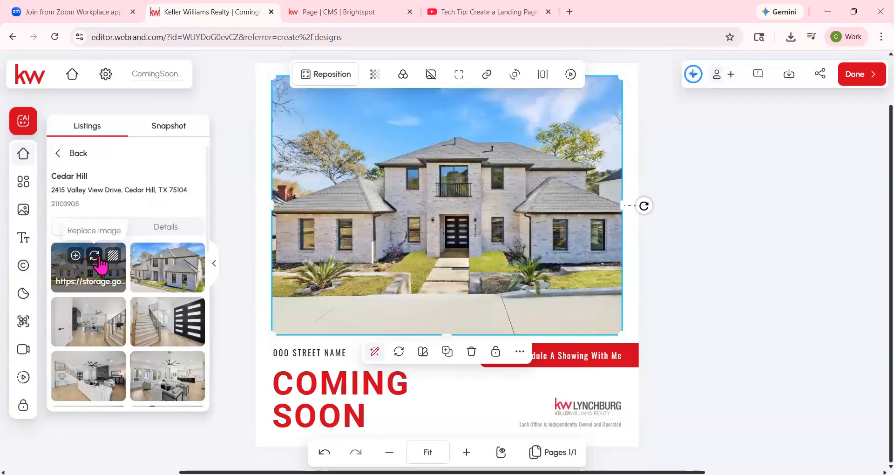
double_click(512, 179)
drag(419, 259, 413, 262)
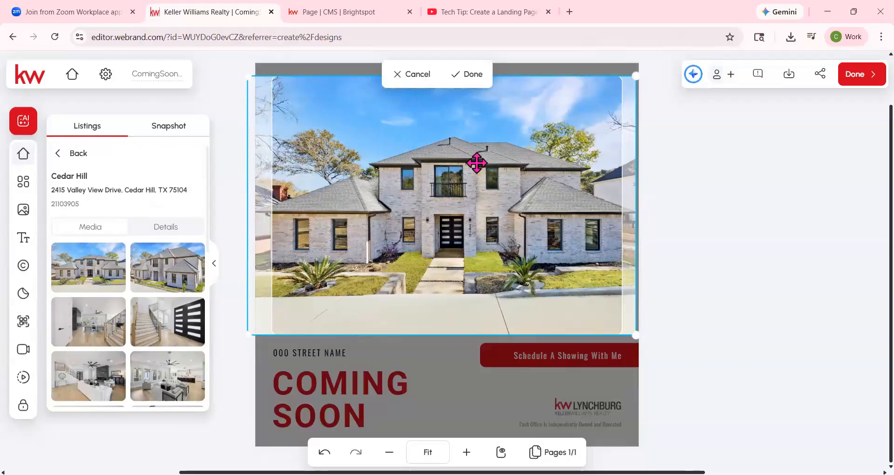
click(470, 71)
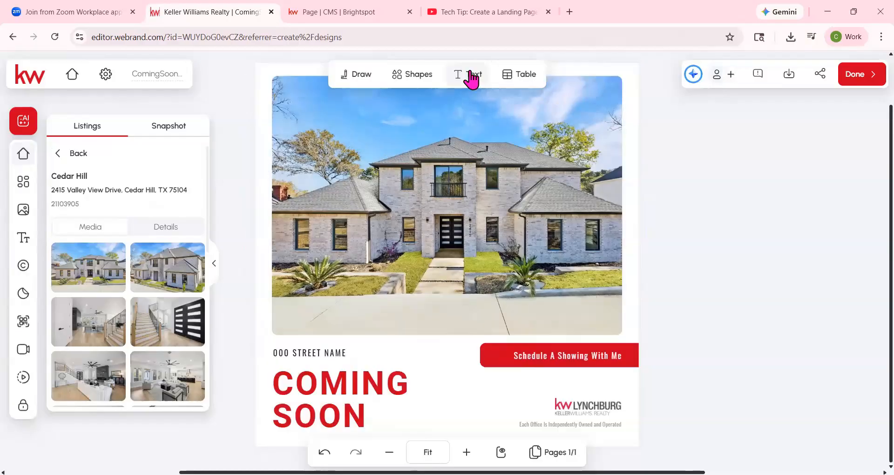
- Replace the "000 STREET NAME" placeholder with the listing's property description address and widen its text box to fit one line
click(154, 225)
double_click(289, 356)
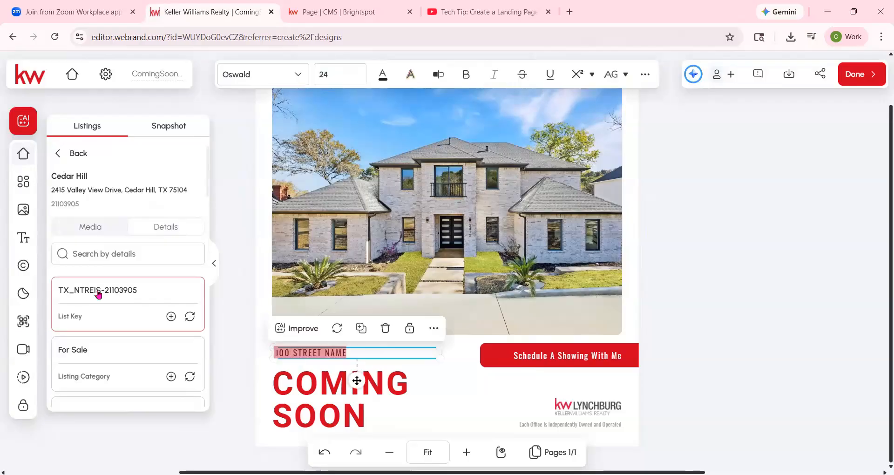
scroll(98, 293, down, 20)
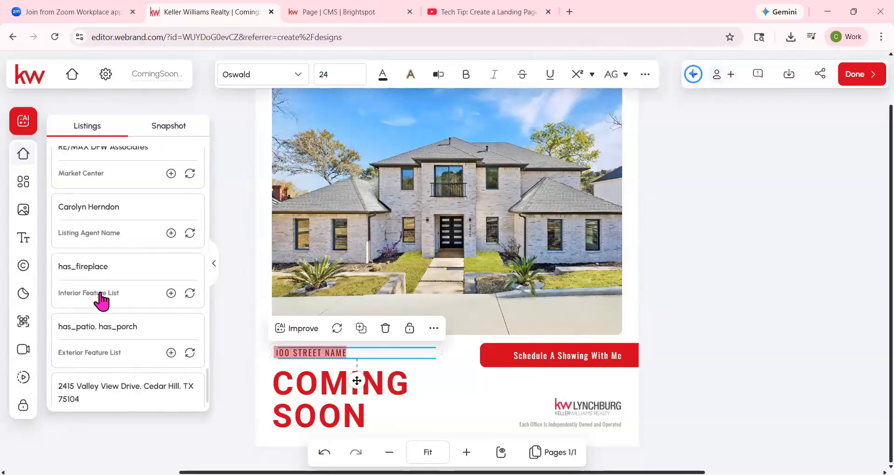
scroll(101, 300, down, 1)
click(190, 387)
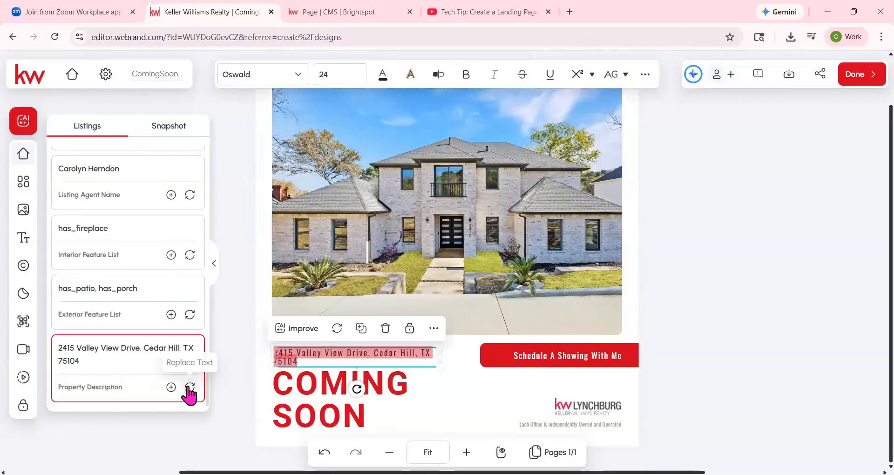
drag(444, 357, 472, 359)
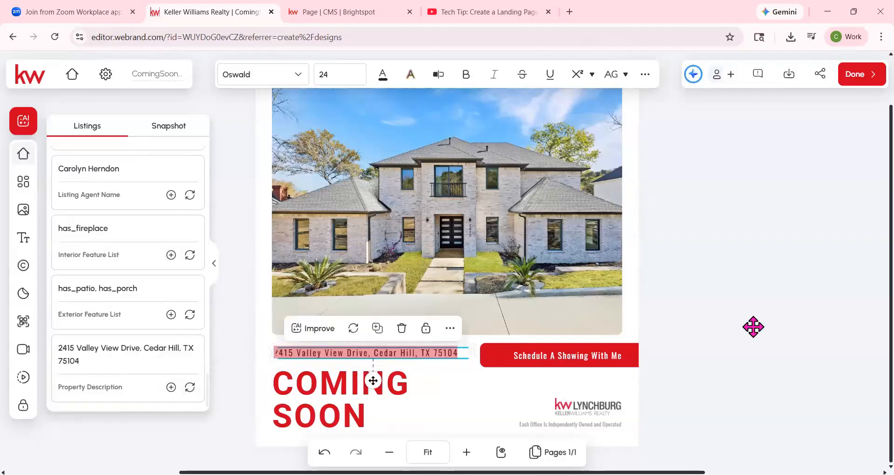
click(709, 325)
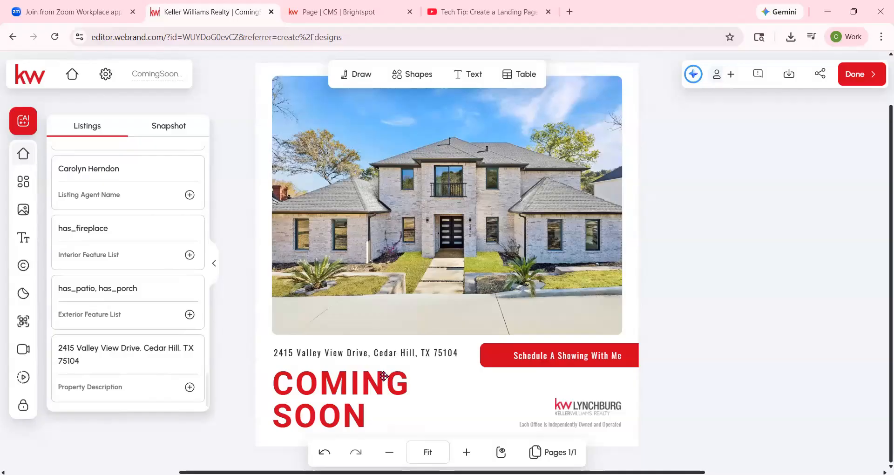
click(497, 357)
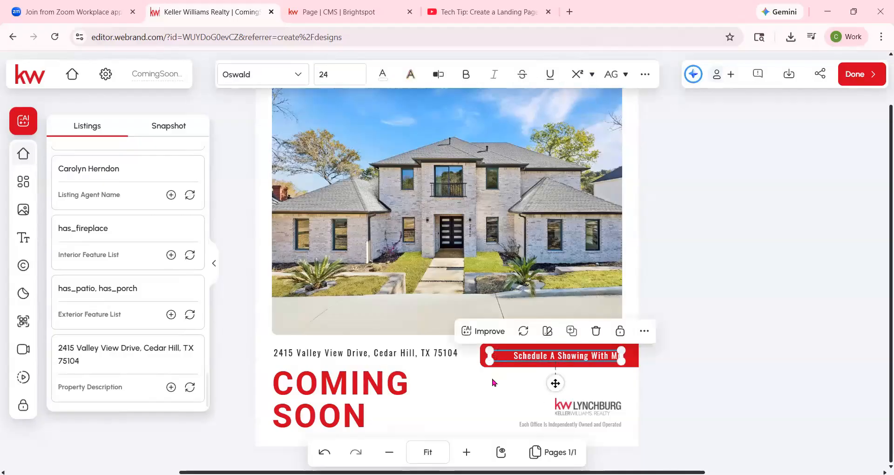
click(480, 361)
scroll(480, 355, up, 1)
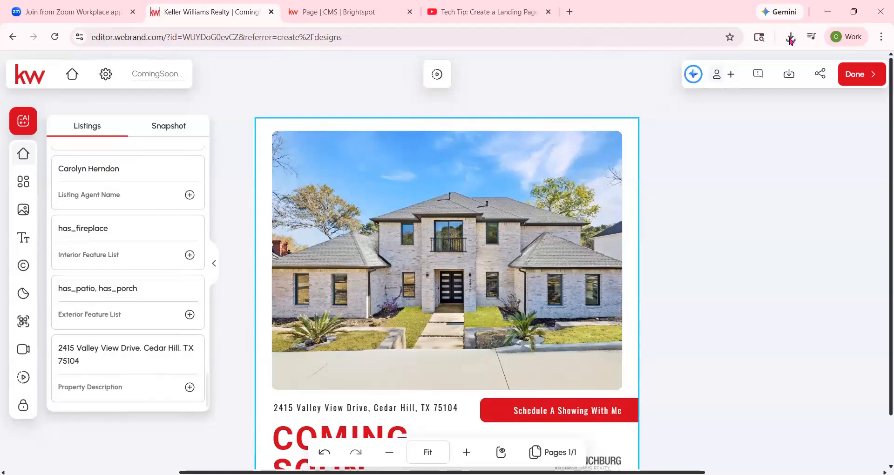
- Download the finished graphic as a PNG at 1x image size without a transparent background, and finish editing the design
click(789, 77)
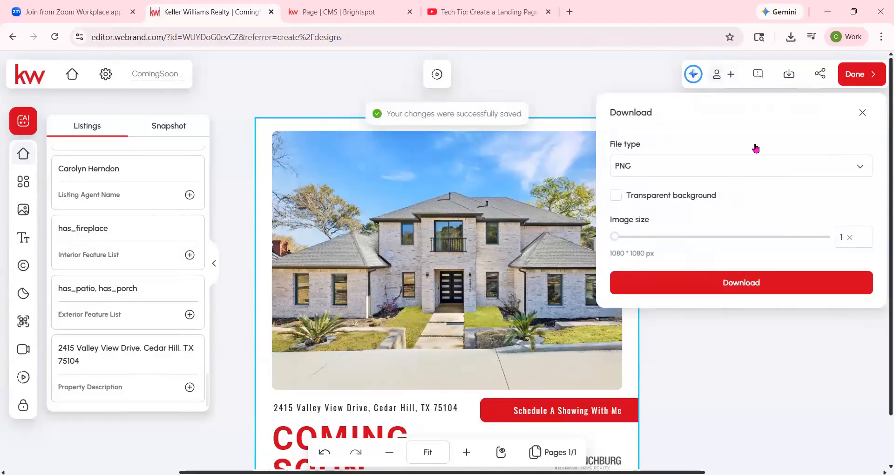
click(751, 171)
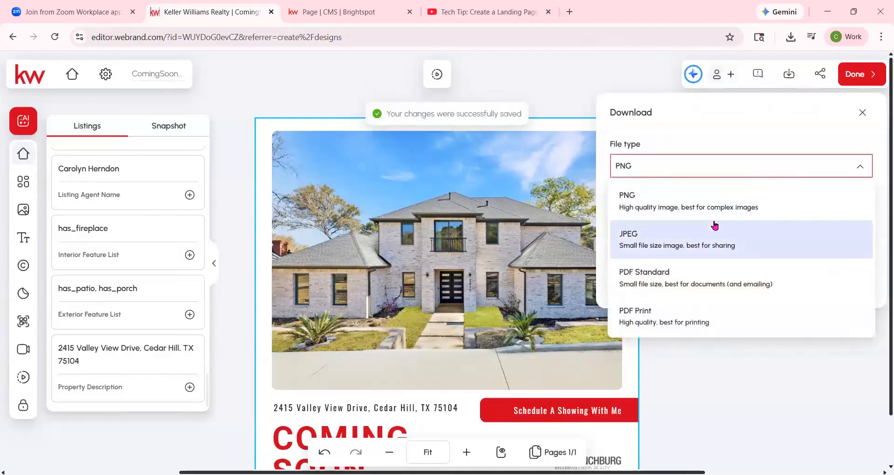
click(659, 188)
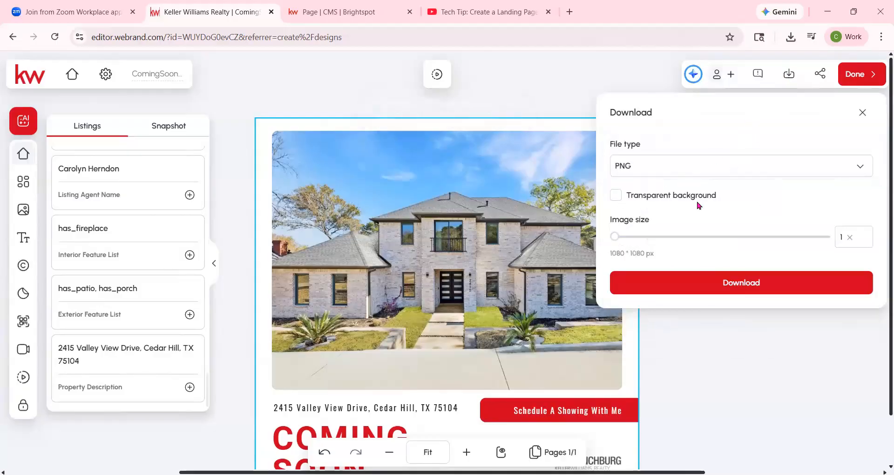
click(735, 284)
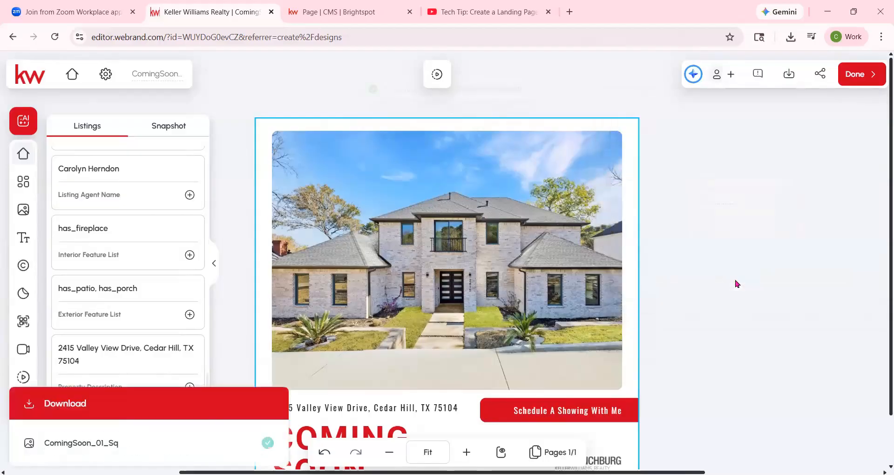
scroll(564, 285, down, 2)
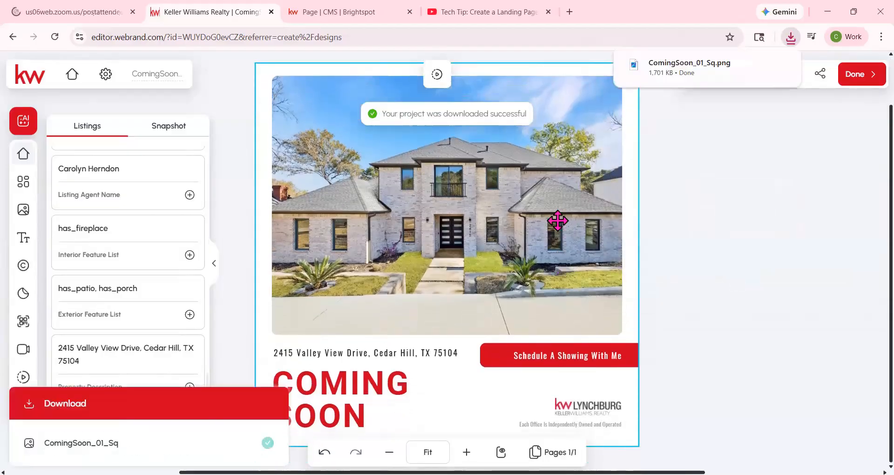
click(862, 82)
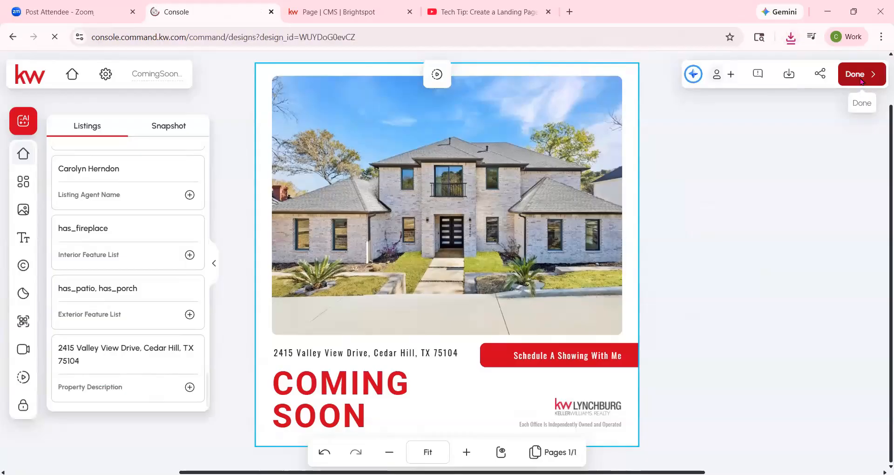